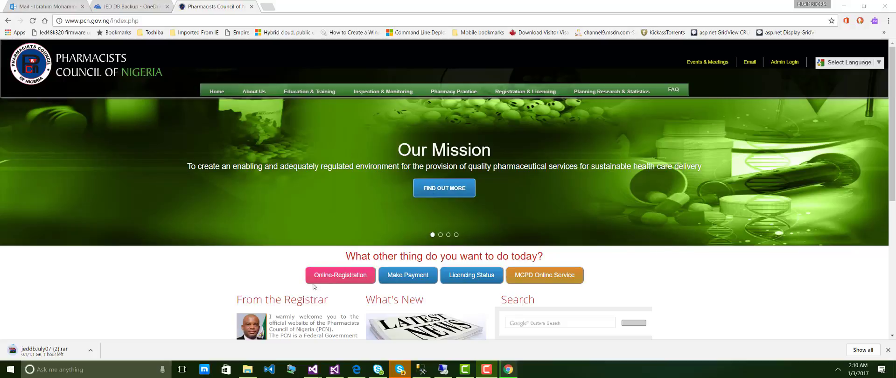
Open the annual licence online registration instructions from the PCN home page.
click(334, 279)
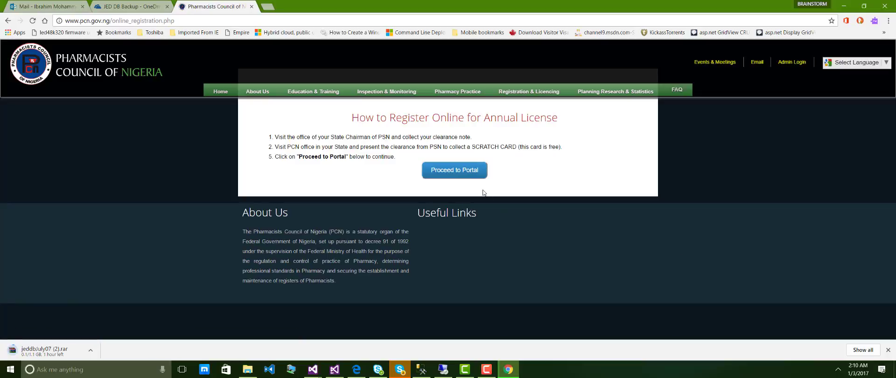
Sign in to the PCN portal with the pharmacist's email and password, then open My Profile.
click(467, 175)
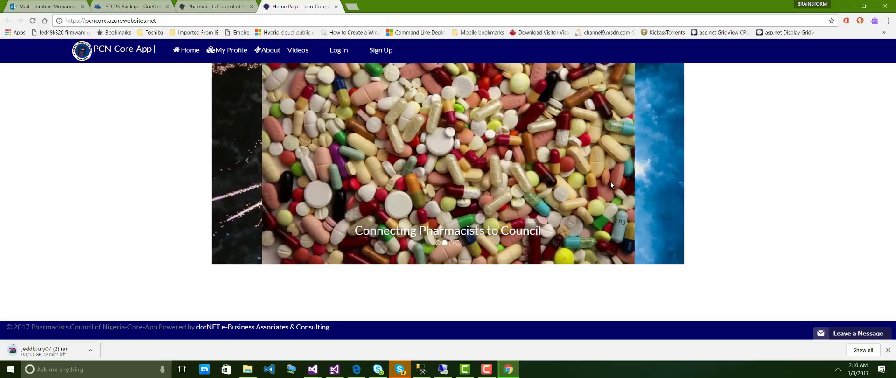
click(340, 51)
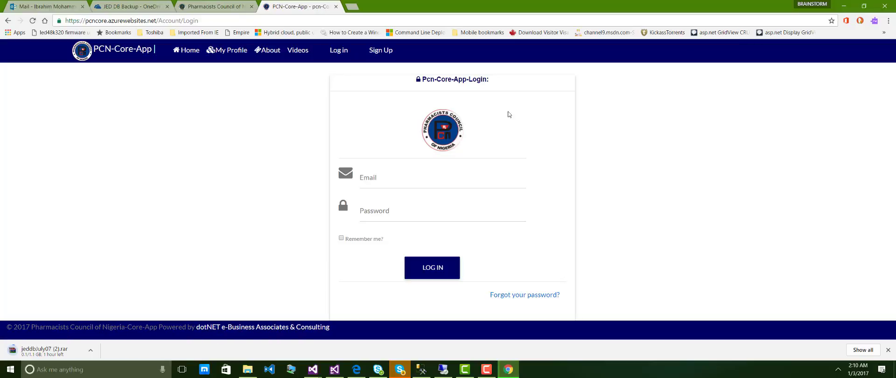
click(392, 182)
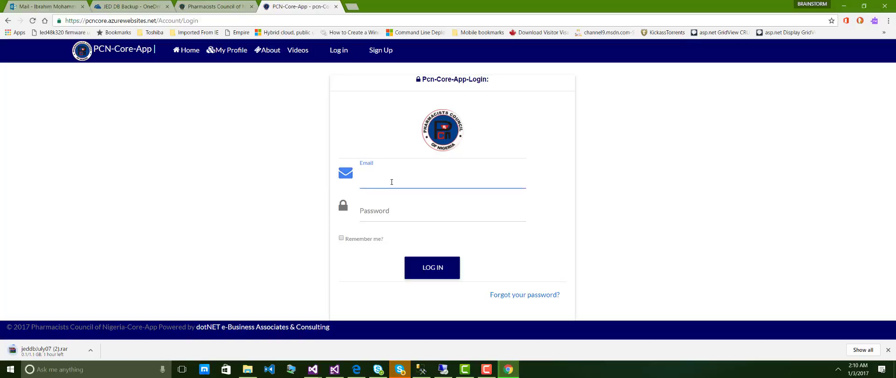
text(ibrahim)
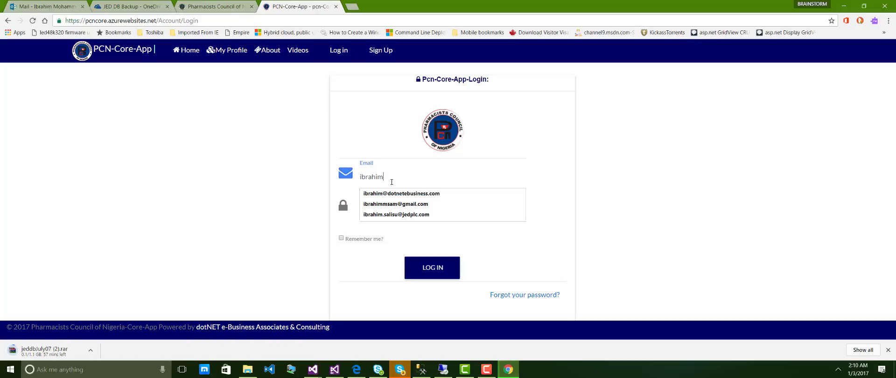
key(Down)
key(Return)
click(390, 201)
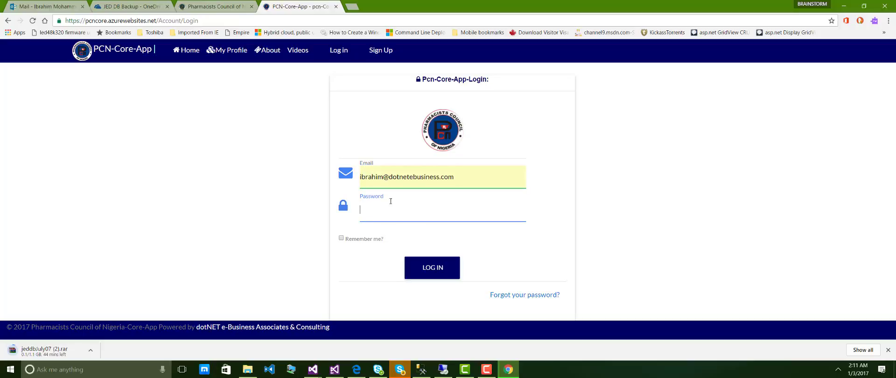
text(•••••••••)
click(429, 259)
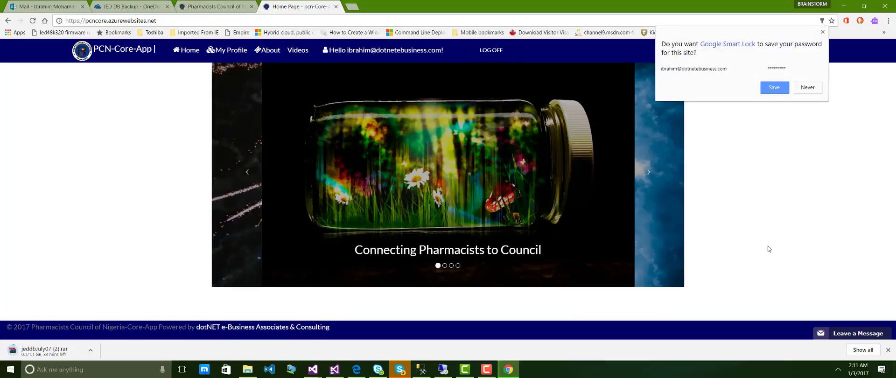
click(222, 52)
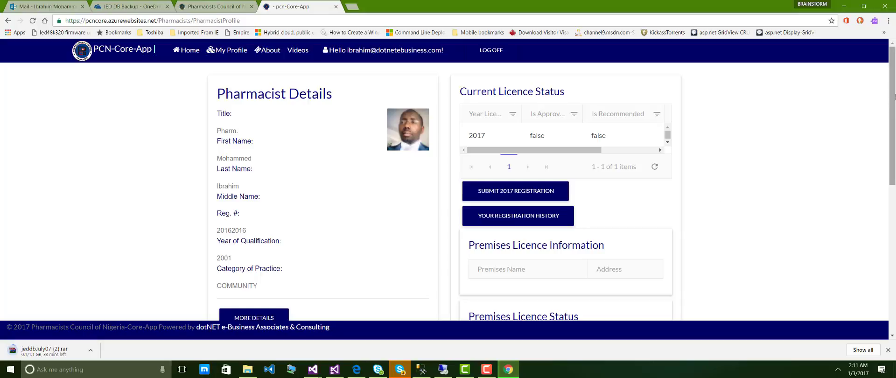
Review the profile and its unapproved 2017 licence status, then start the 2017 registration.
drag(893, 96, 893, 164)
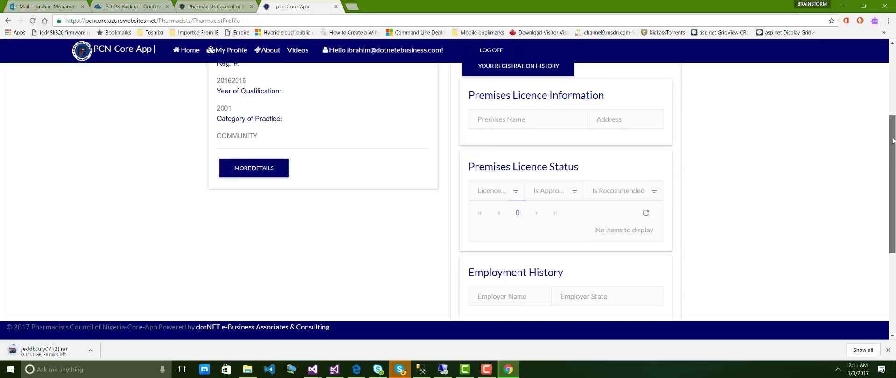
drag(893, 140, 894, 92)
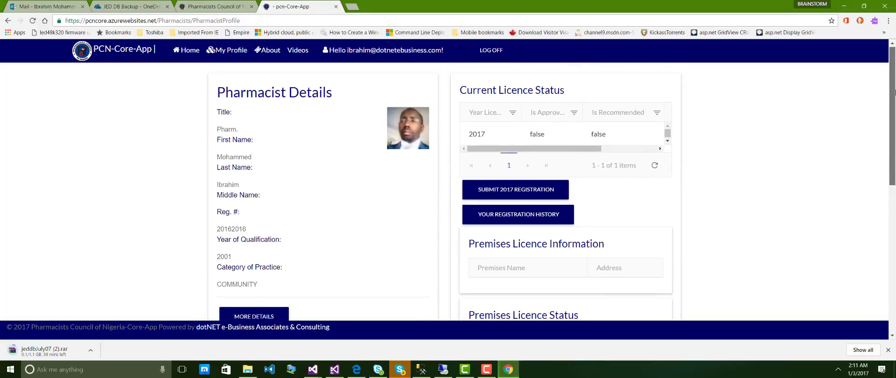
mouse_move(894, 92)
mouse_down()
mouse_move(894, 229)
mouse_move(894, 96)
mouse_up()
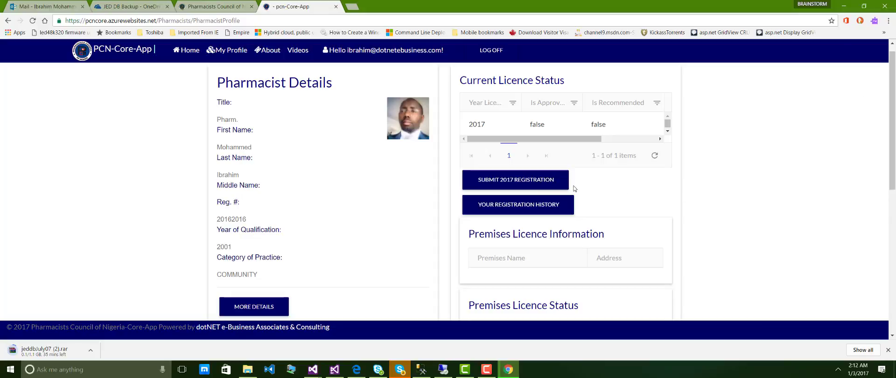
click(535, 187)
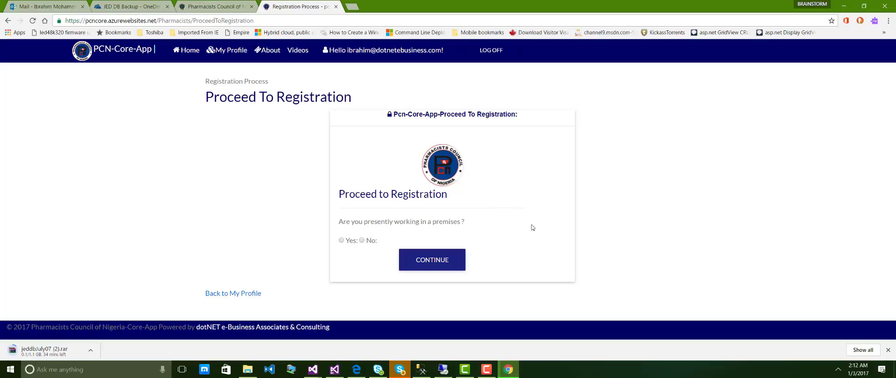
Confirm working in a premises and select dotNET Pharmacy Sample found by searching 'dotnet'.
click(341, 240)
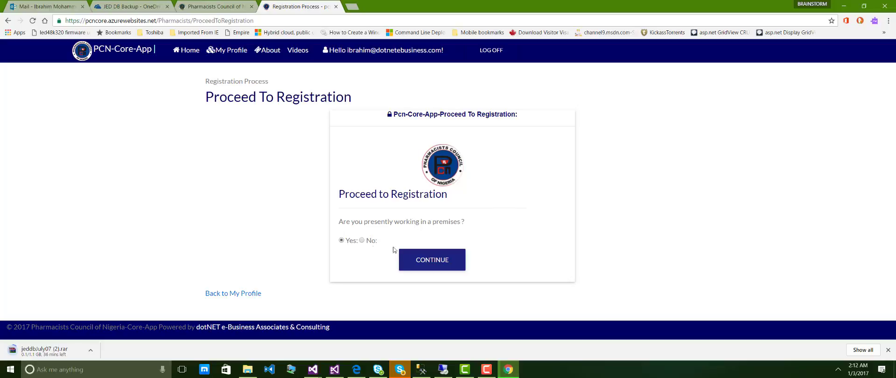
click(430, 260)
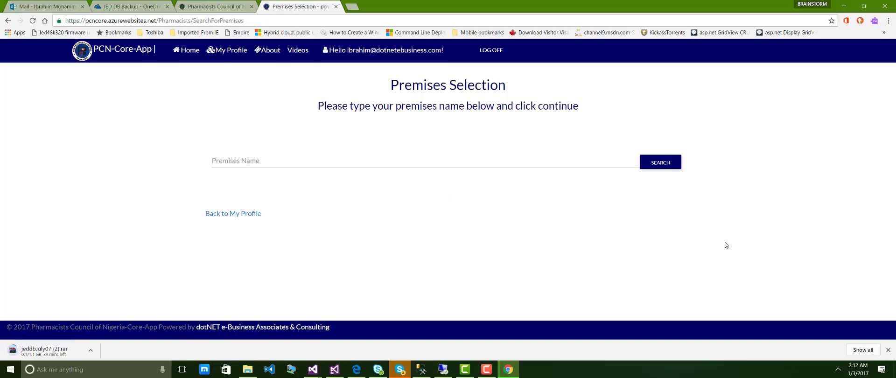
click(378, 165)
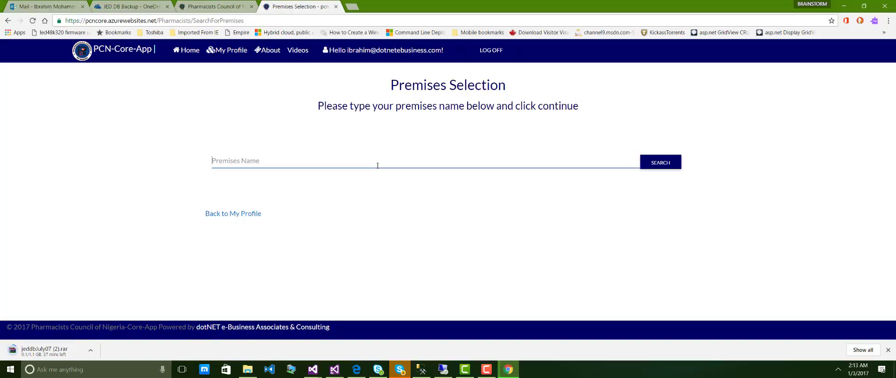
text(dotnet)
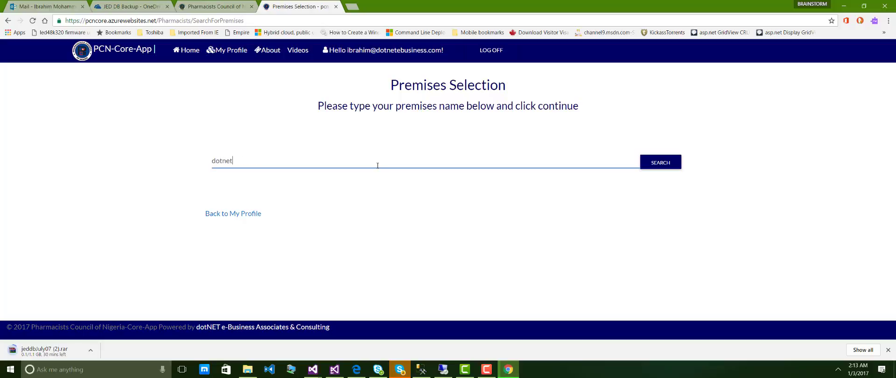
click(657, 161)
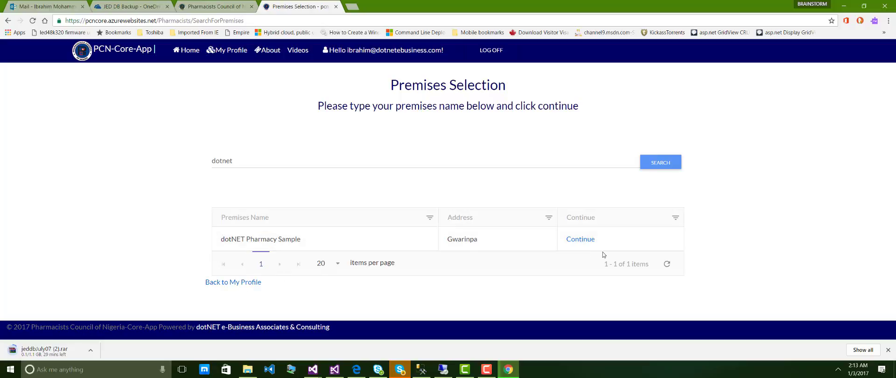
click(587, 240)
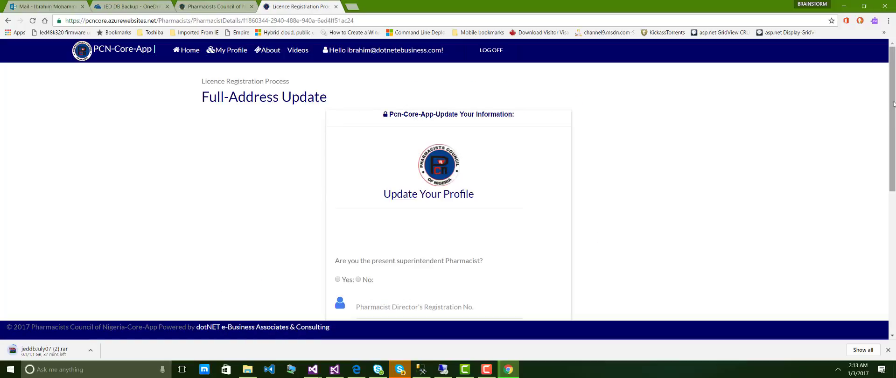
Mark the pharmacist as present superintendent and enter the director's registration number.
drag(893, 103, 894, 136)
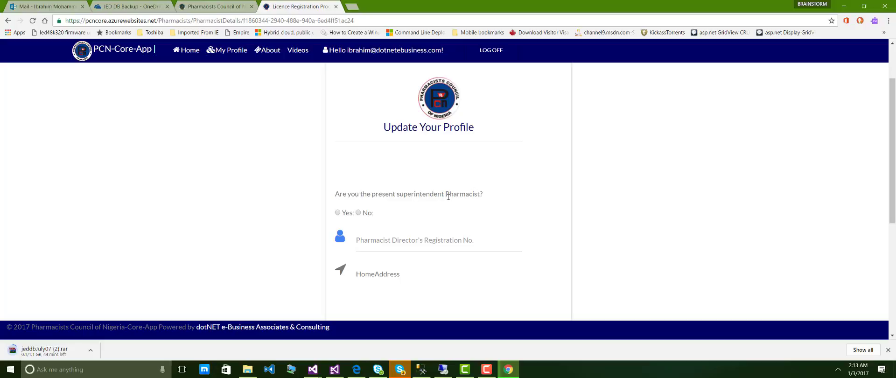
click(338, 212)
scroll(892, 158, down, 1)
scroll(893, 163, down, 2)
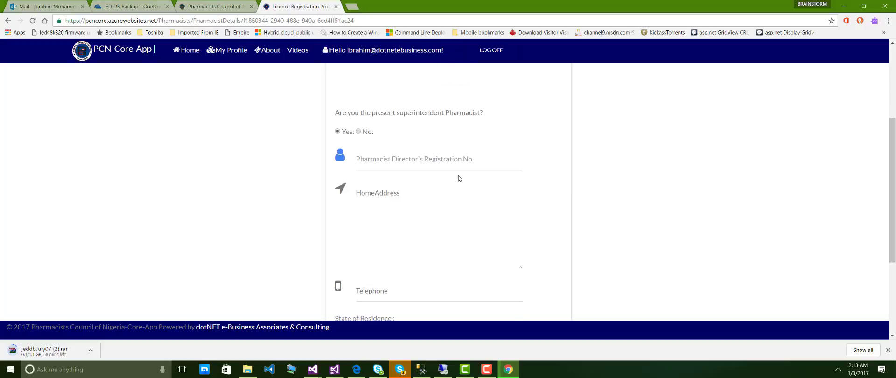
click(468, 165)
text(2)
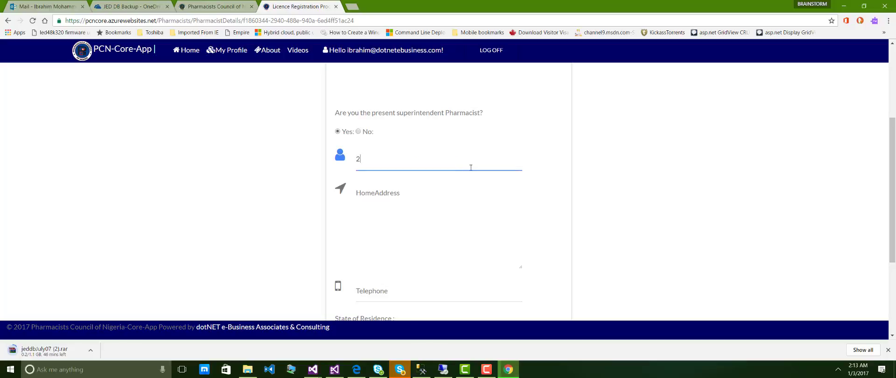
text(0162016)
Fill in the pharmacist's home address and telephone number.
drag(893, 152, 893, 184)
click(394, 154)
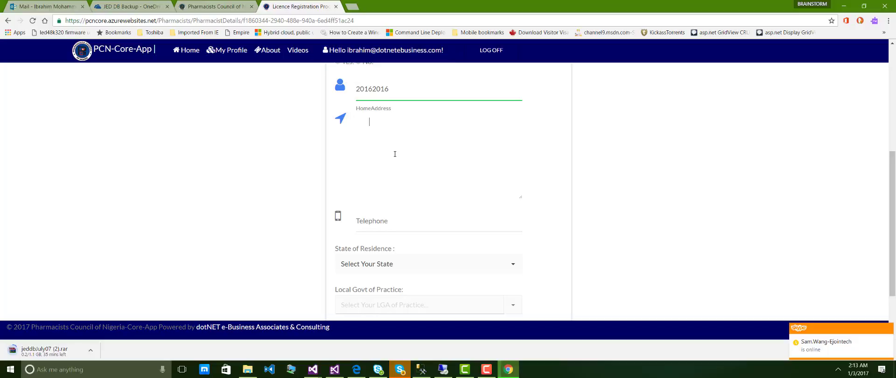
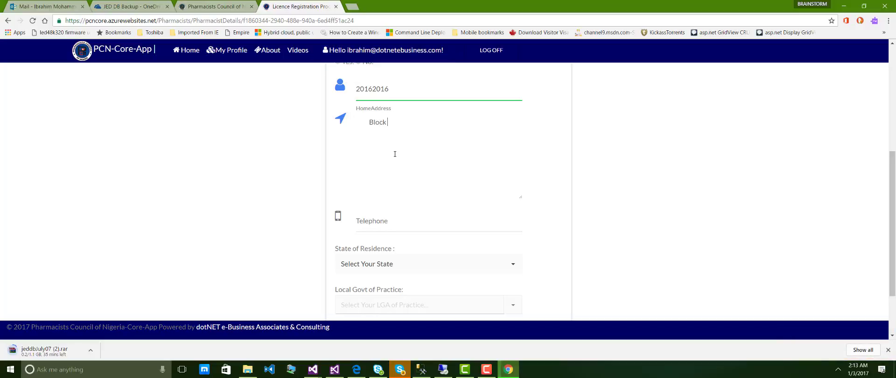
click(387, 222)
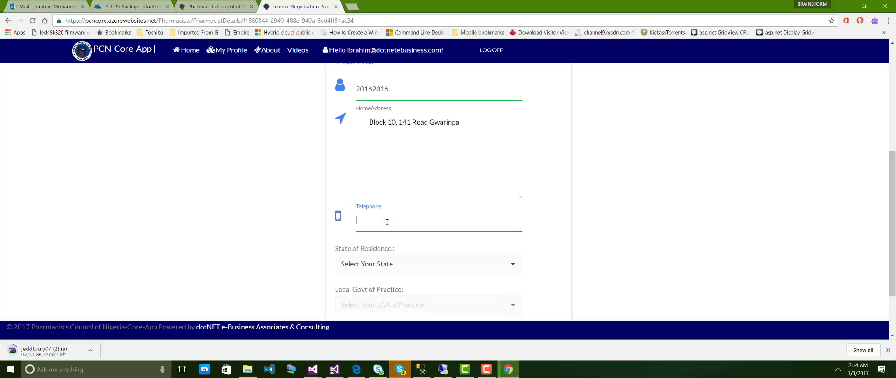
text(806262626)
click(357, 219)
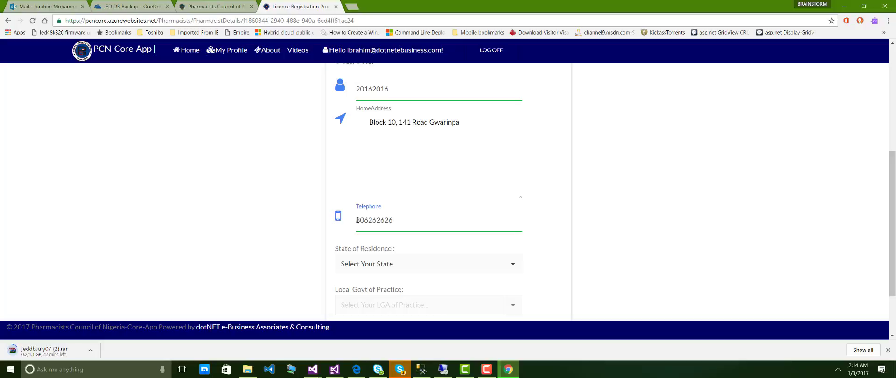
text(1)
drag(894, 180, 895, 213)
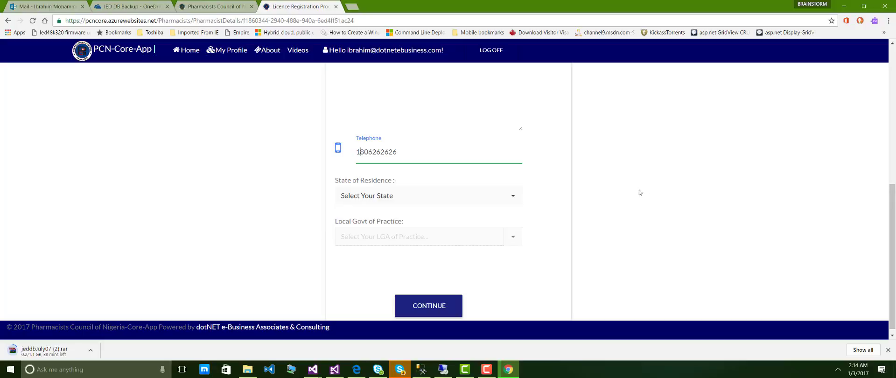
Choose FCT for state of residence and Municipal Area Council for local government of practice.
click(514, 197)
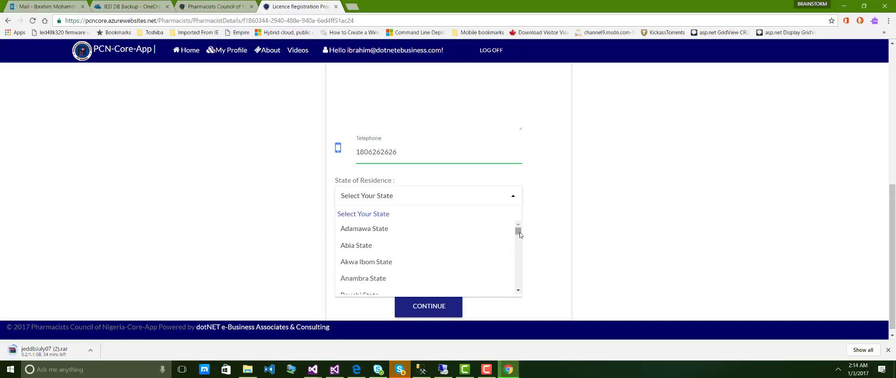
drag(519, 231, 522, 273)
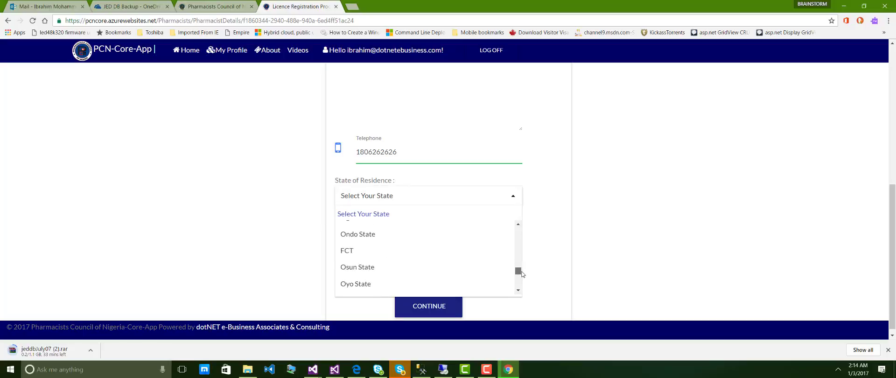
click(486, 251)
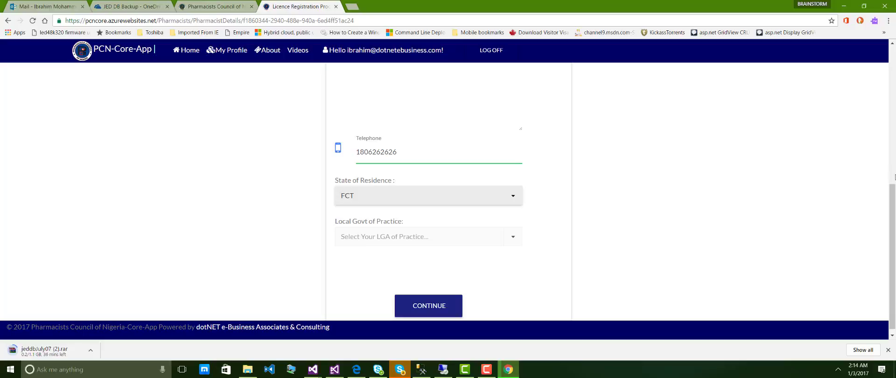
drag(890, 212, 890, 215)
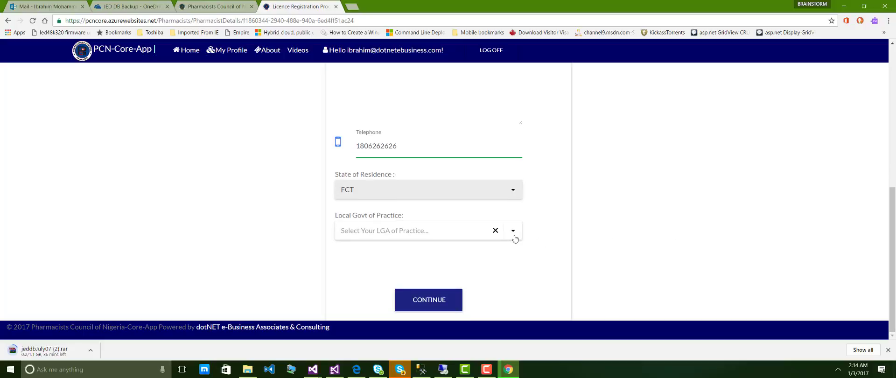
click(515, 238)
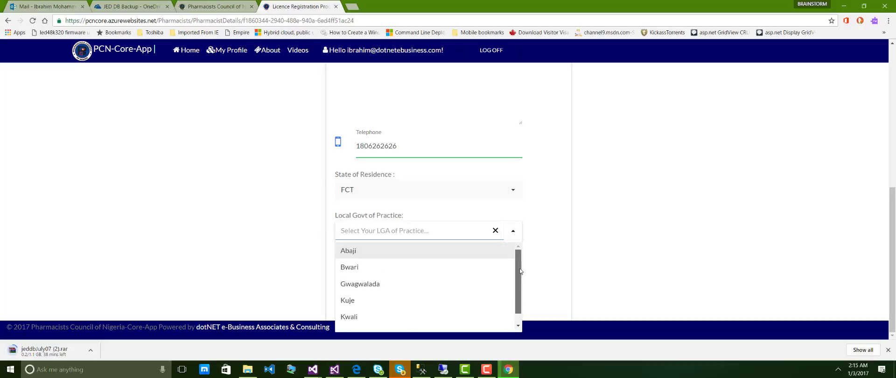
scroll(479, 324, down, 1)
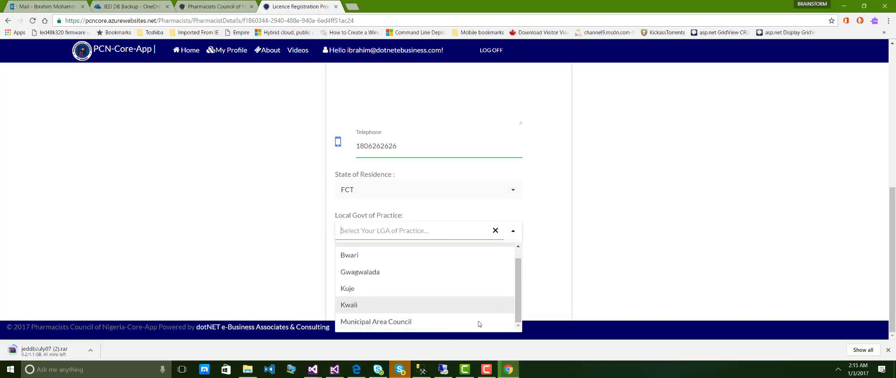
click(443, 323)
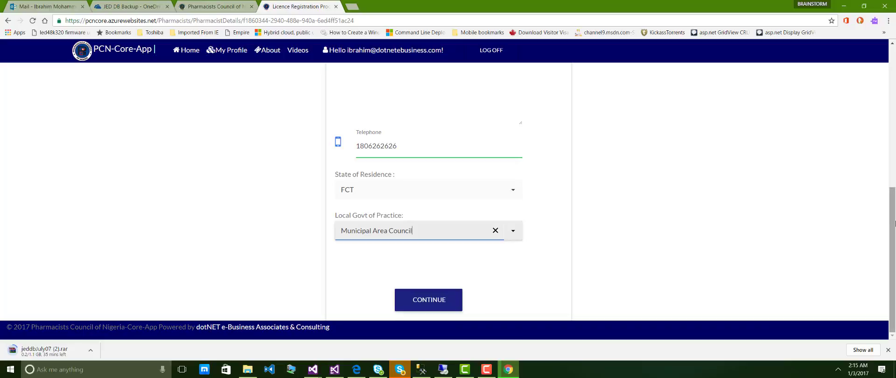
drag(893, 224, 895, 251)
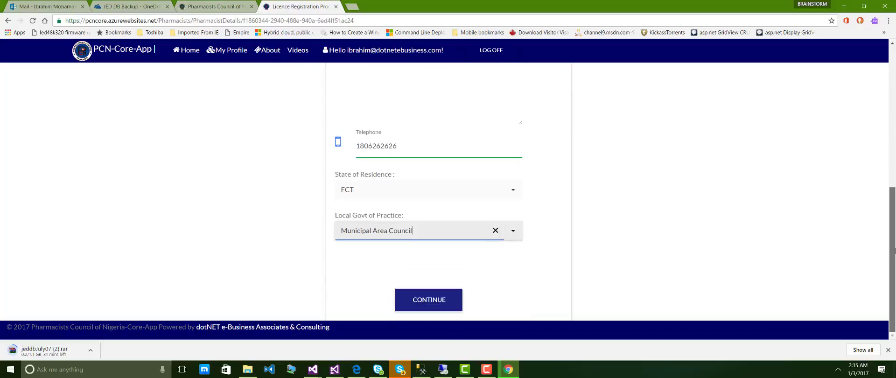
Submit the licence details, answer No to prior Remita payment, and continue to Remita.
click(455, 300)
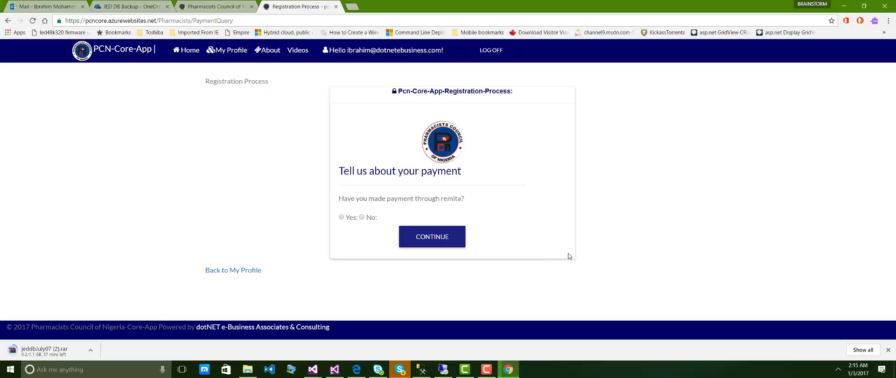
click(362, 217)
click(432, 236)
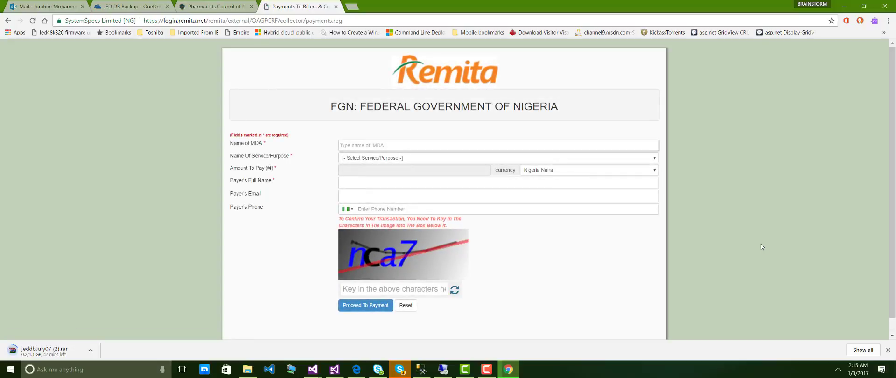
Address the Remita payment to PHARMACIST COUNCIL OF NIGERIA for the ANNUAL LICENCE service.
click(409, 145)
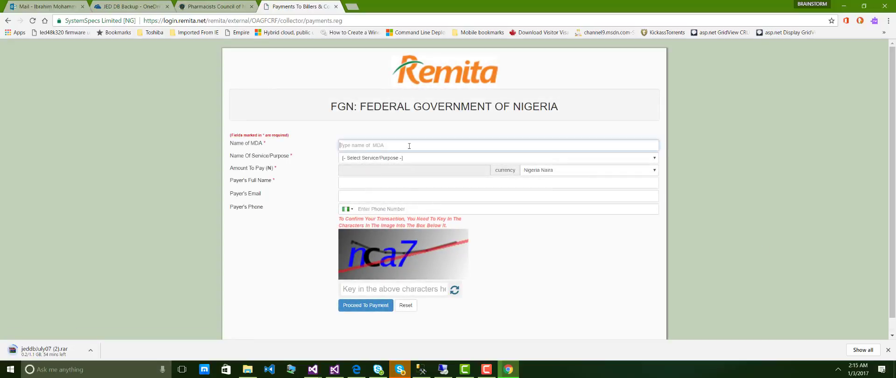
text(pha)
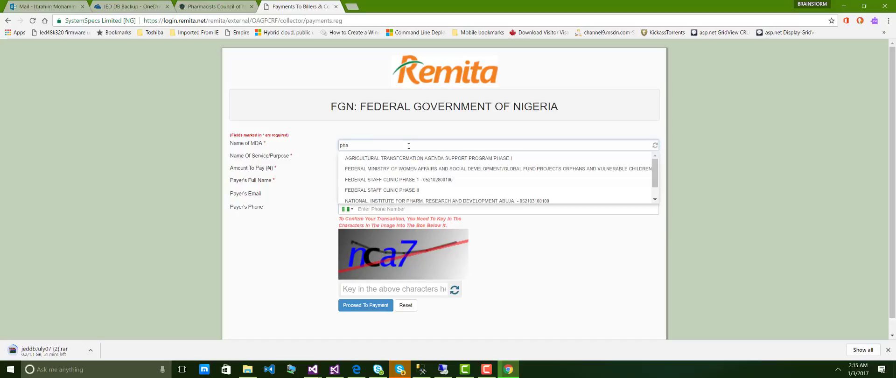
text(r)
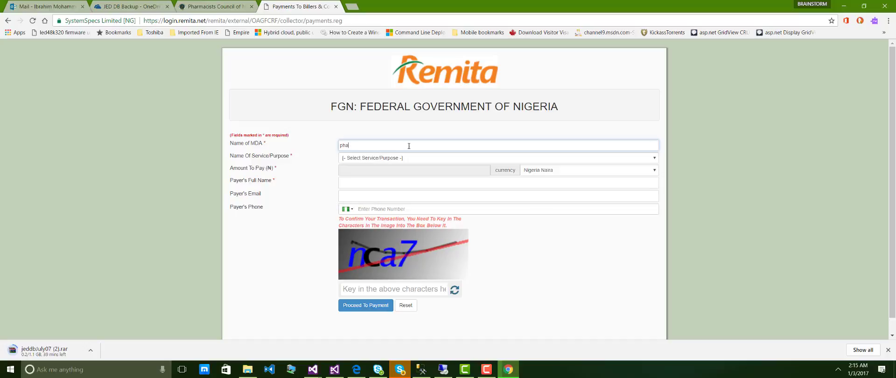
text(m)
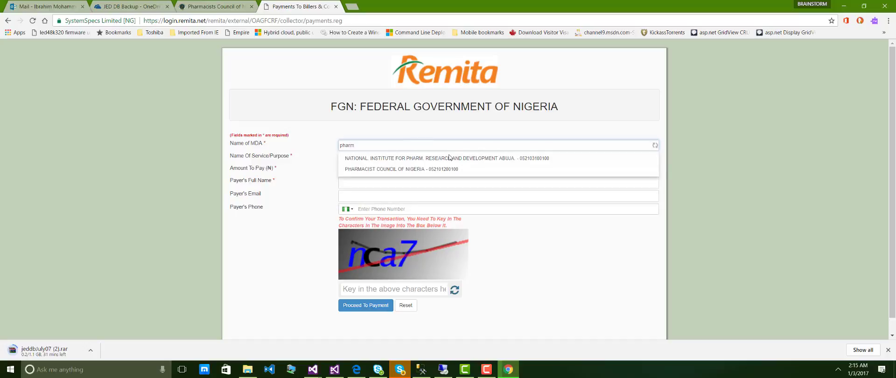
click(445, 170)
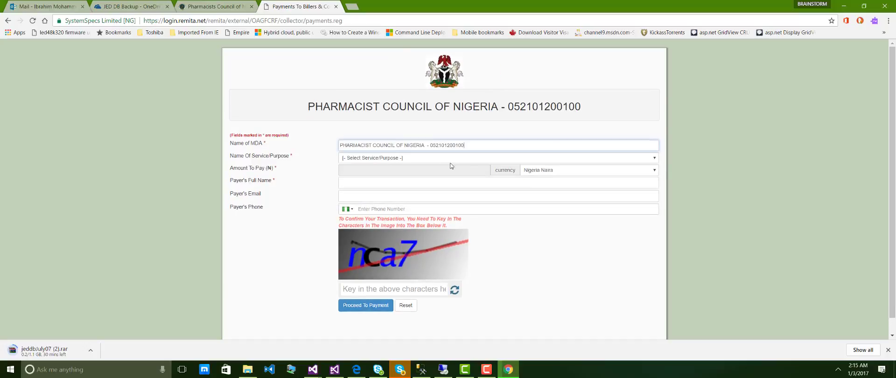
click(654, 160)
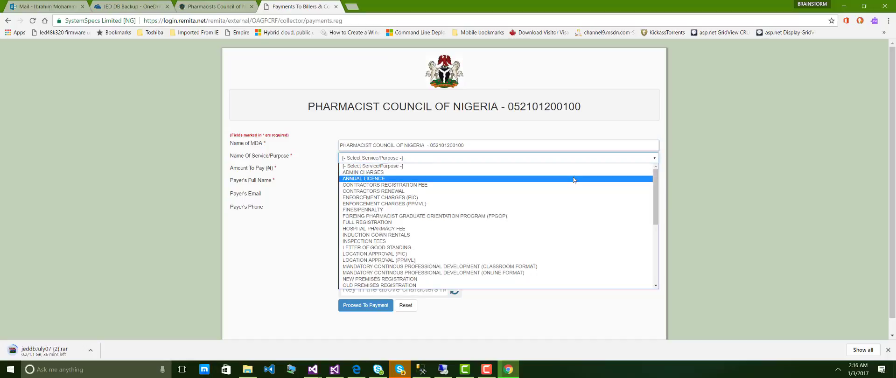
click(573, 179)
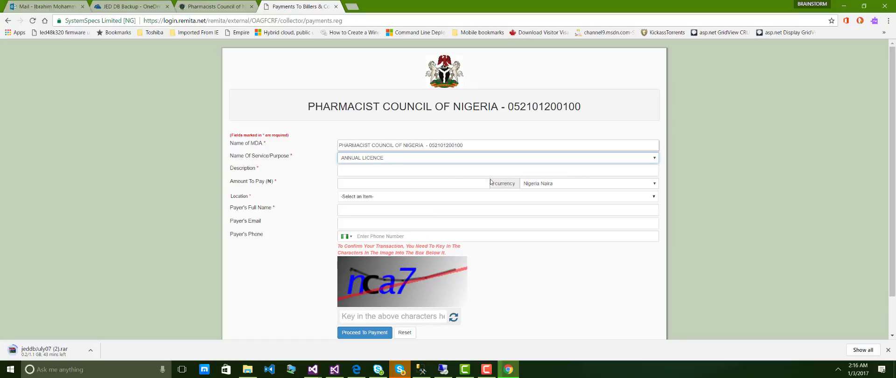
click(418, 172)
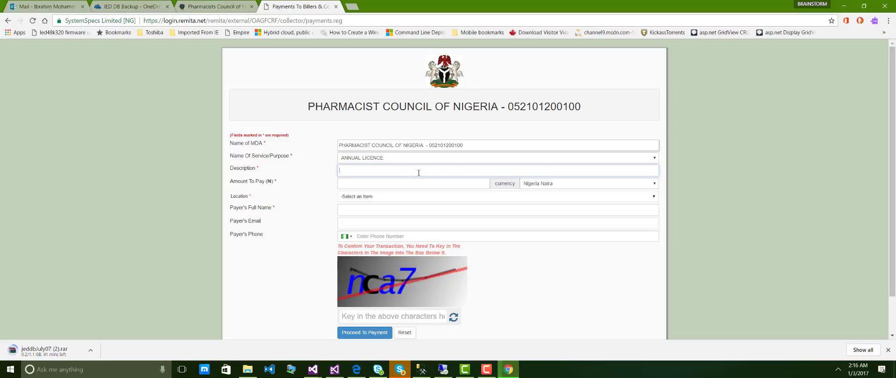
Enter payment description 20162016 and an amount of 505,000.00 naira.
text(20162016)
click(375, 184)
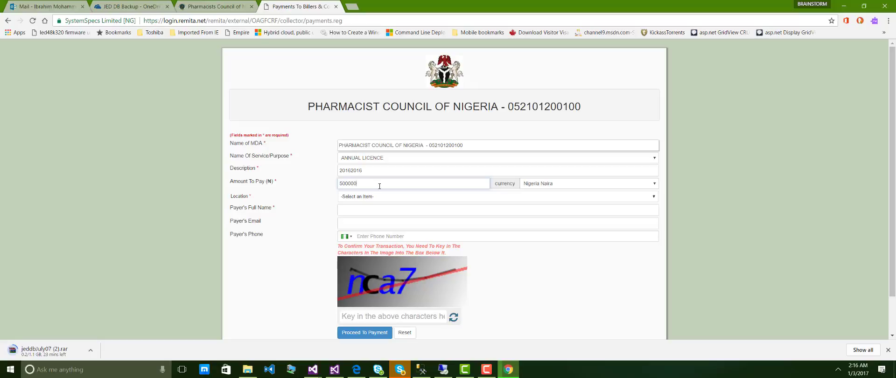
key(BackSpace)
key(BackSpace)
key(BackSpace)
click(430, 199)
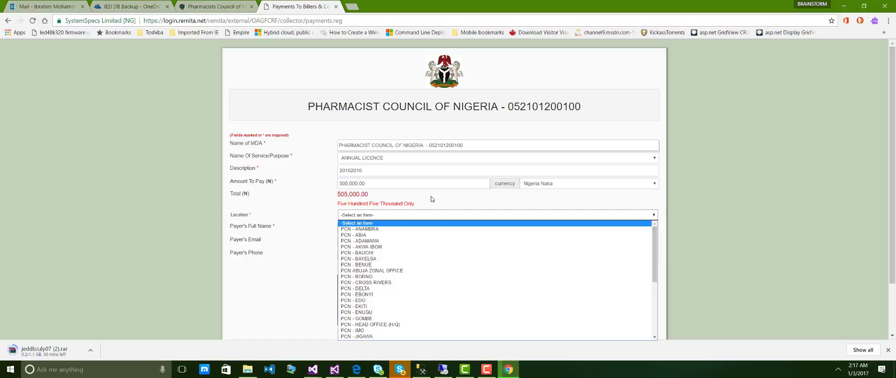
Set the payment location to PCN - HEAD OFFICE (H/Q).
mouse_move(656, 240)
mouse_down()
mouse_move(656, 302)
mouse_move(654, 236)
mouse_move(655, 253)
mouse_up()
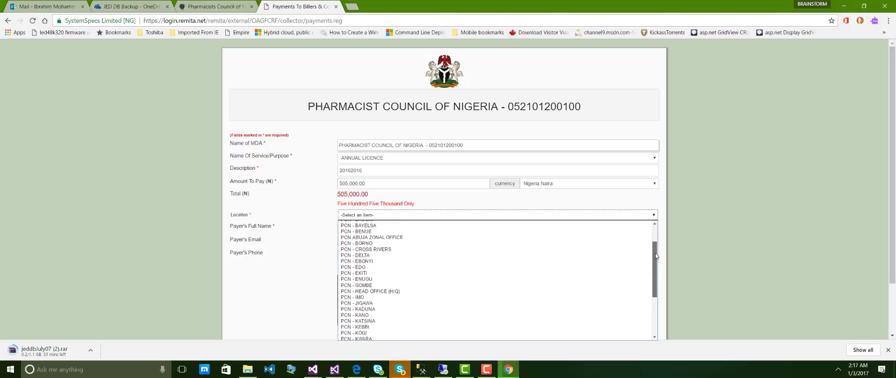
click(502, 291)
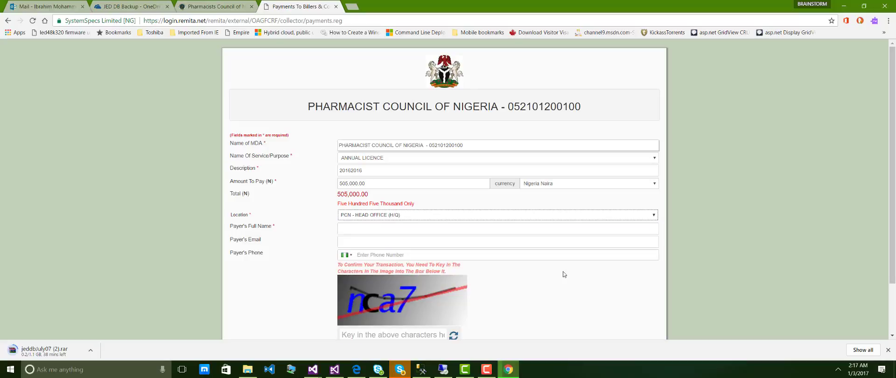
click(402, 231)
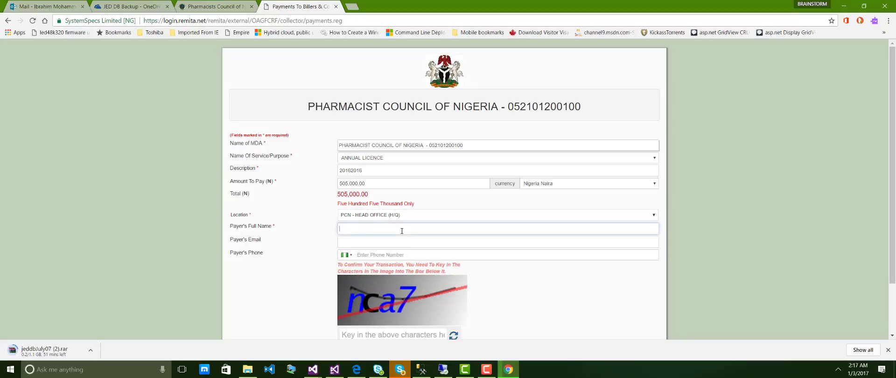
Enter the payer's full name and e-mail address on the Remita payment form.
click(395, 242)
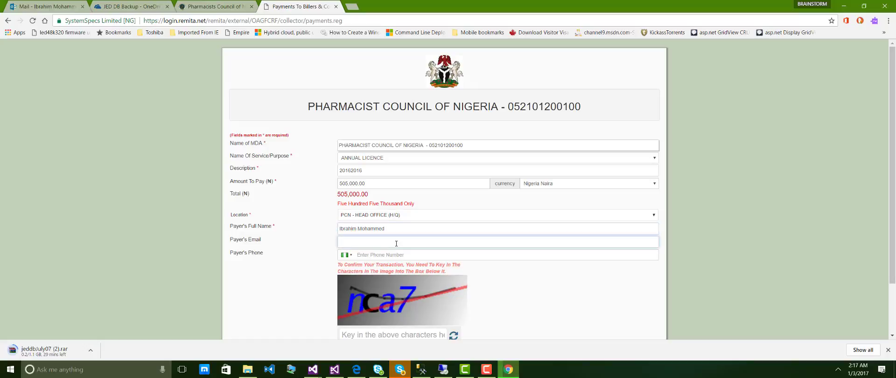
click(400, 256)
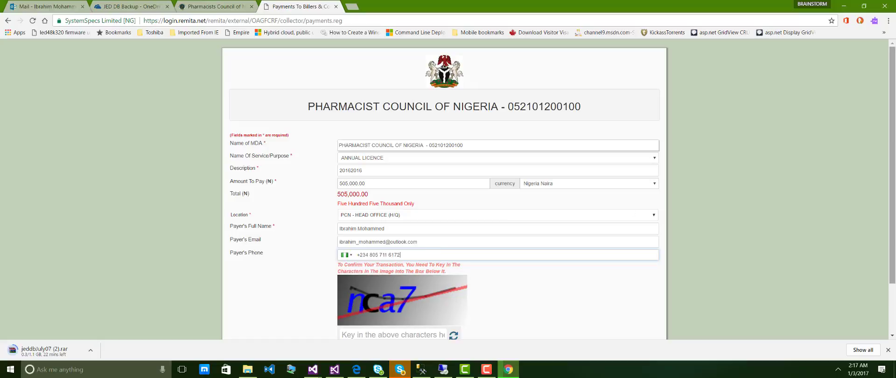
Fill in the captcha and submit the form to generate the ₦505,000.00 RRR invoice.
scroll(391, 265, down, 2)
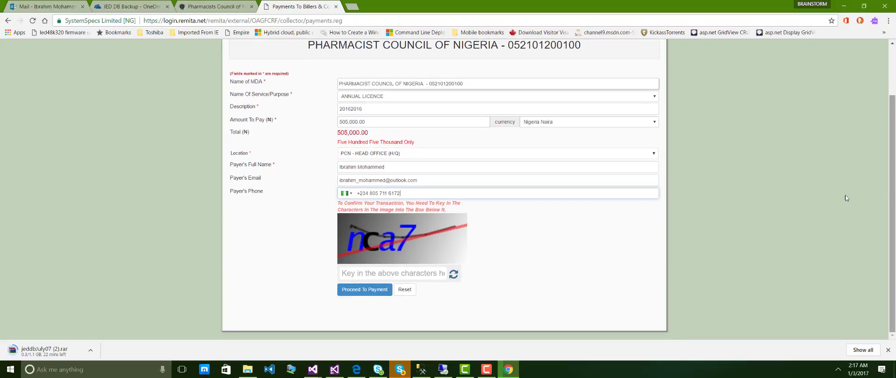
click(369, 274)
text(nca7)
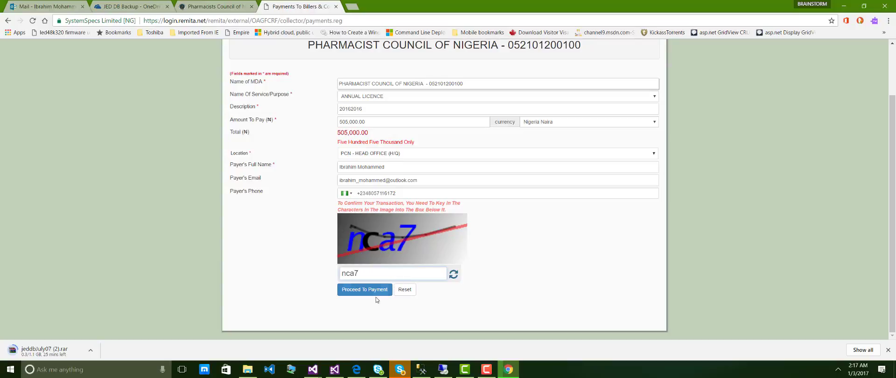
click(372, 291)
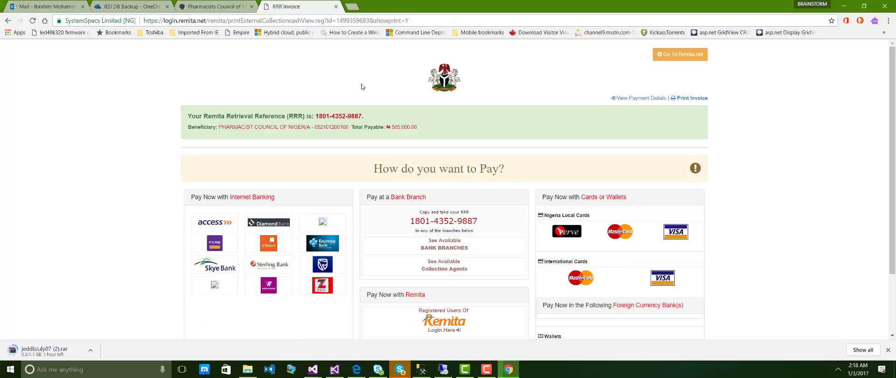
Copy the generated RRR number and open a new blank browser tab.
drag(362, 116, 314, 117)
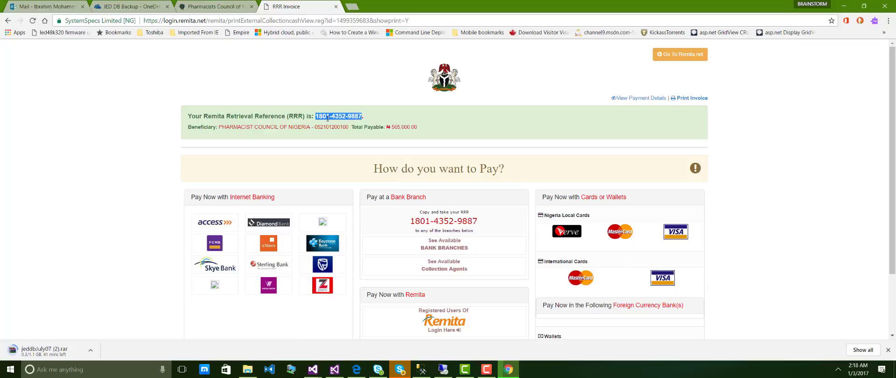
right_click(337, 117)
click(359, 123)
click(352, 6)
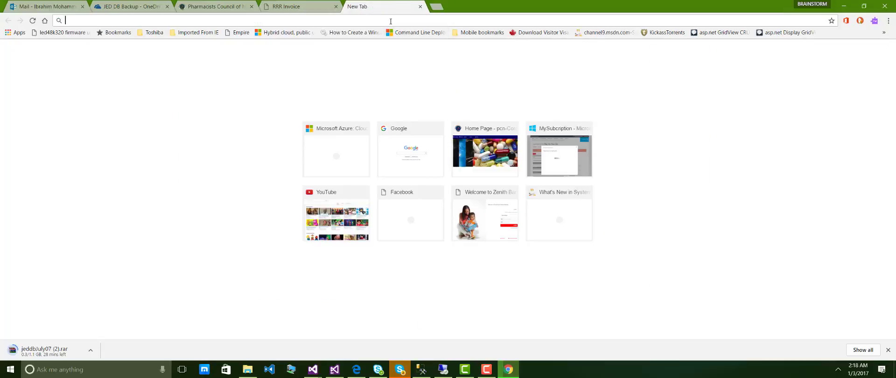
Go to pcncore.azurewebsites.net and log in with the pharmacist's saved e-mail and password.
text(pcncore.azurewebsites.net)
key(Return)
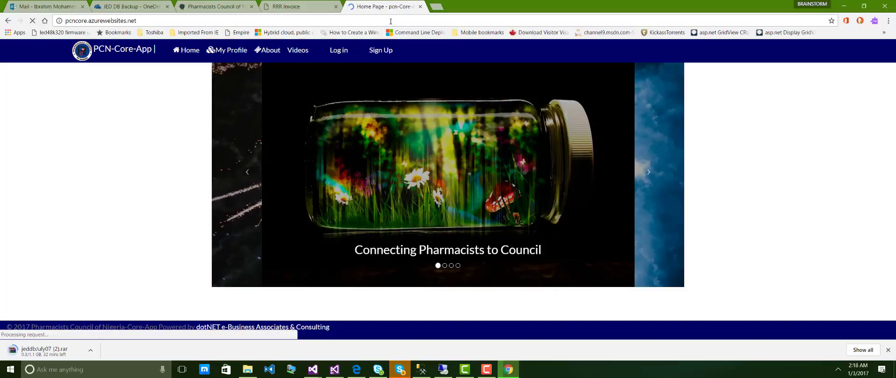
click(339, 50)
click(384, 181)
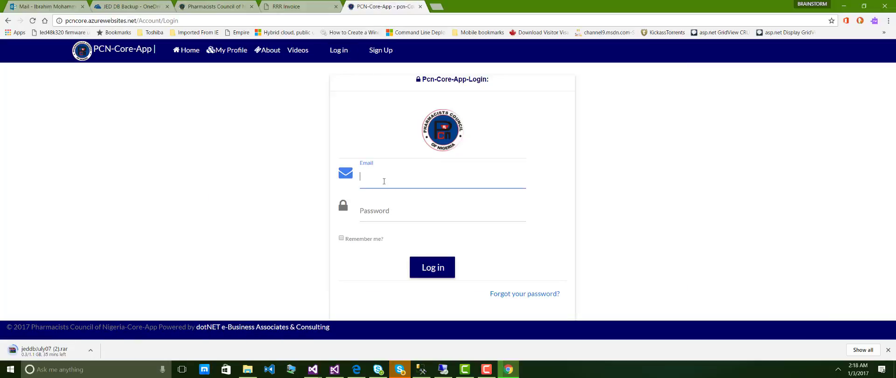
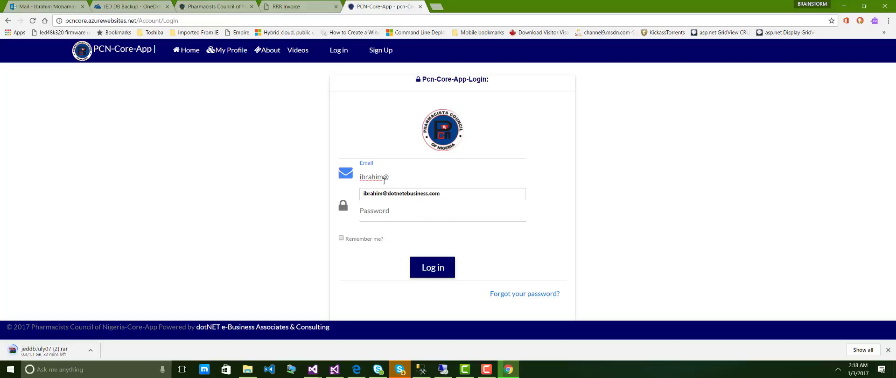
key(Down)
key(Tab)
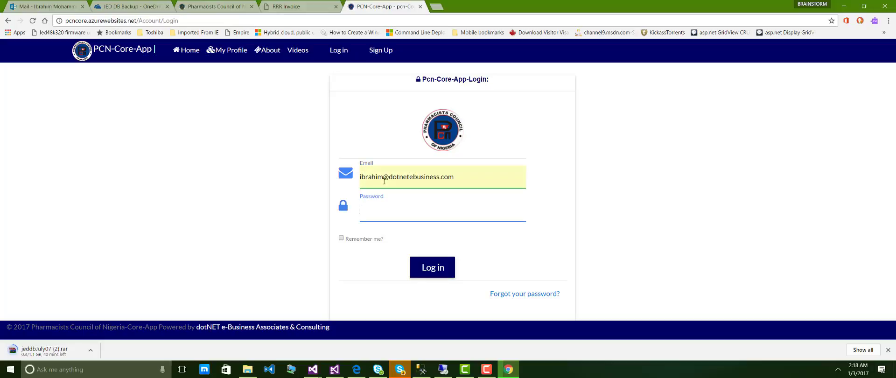
text(•••••••••)
click(430, 267)
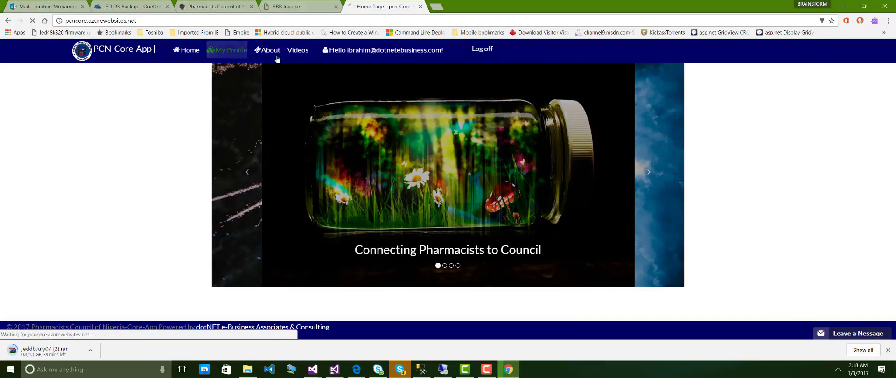
From My Profile, choose Submit RRR to reach the Remita Payment Update form.
click(229, 50)
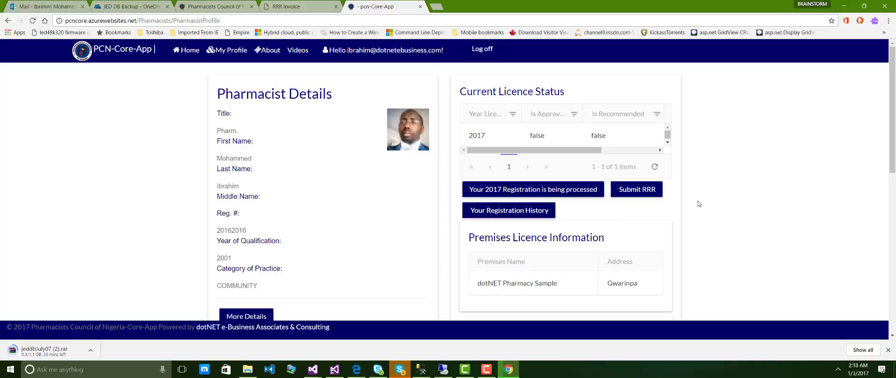
click(641, 193)
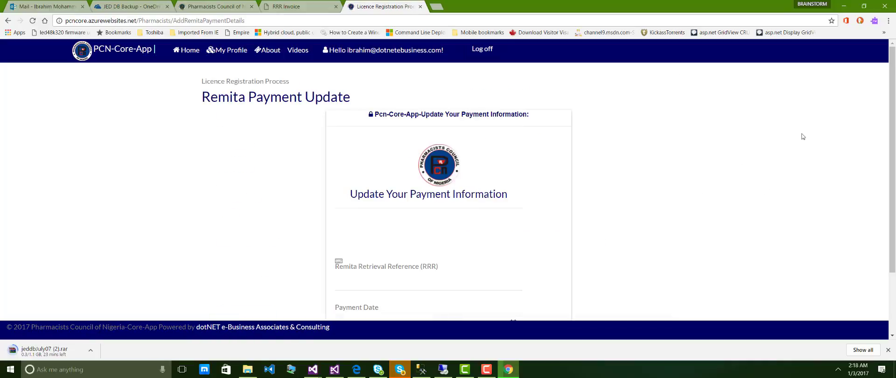
Paste the RRR, set payment date 1/3/2017, submit, and return to the Remita invoice tab.
scroll(893, 154, down, 2)
click(378, 203)
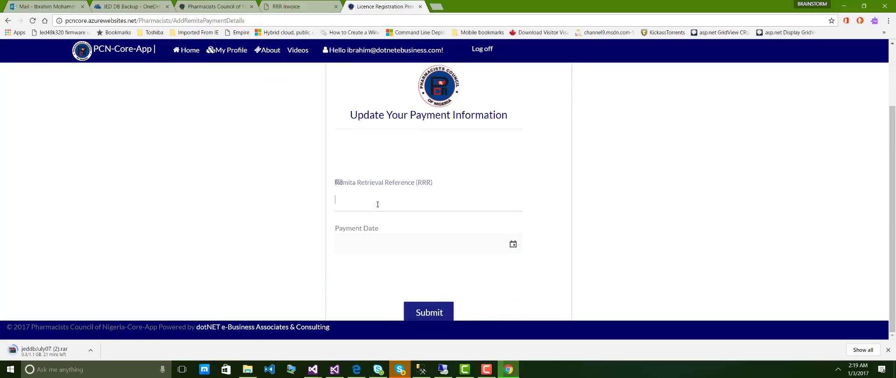
key(ctrl+v)
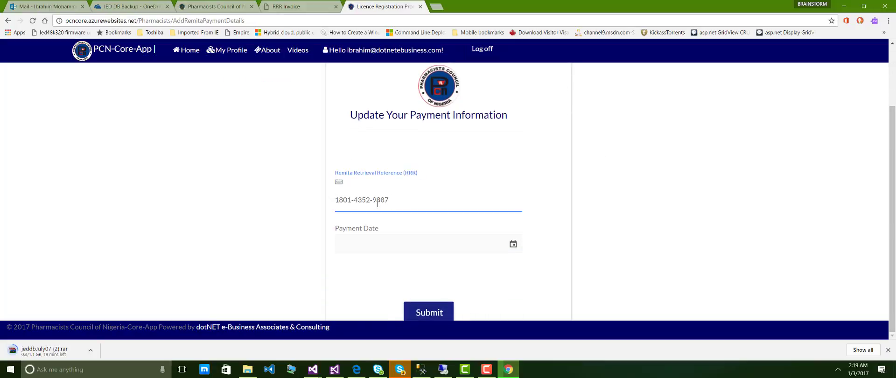
click(513, 244)
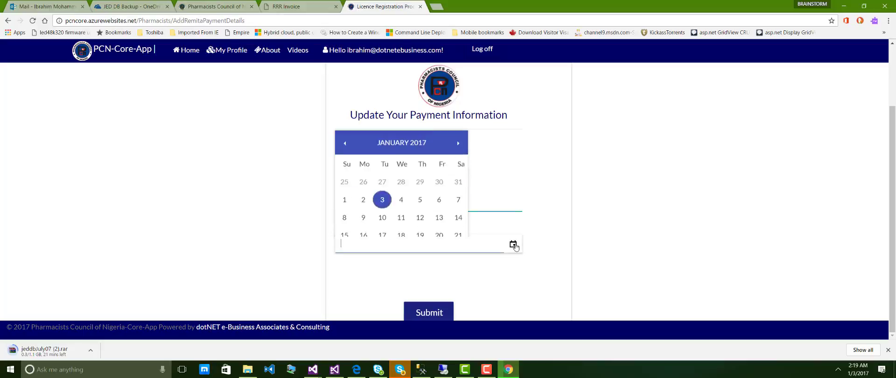
click(381, 154)
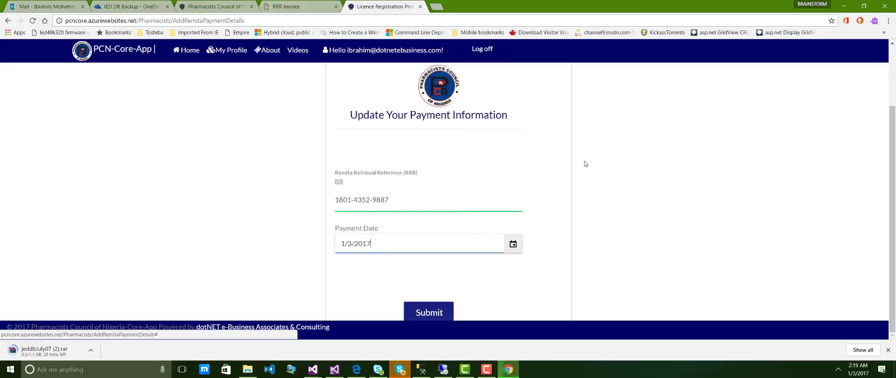
click(737, 181)
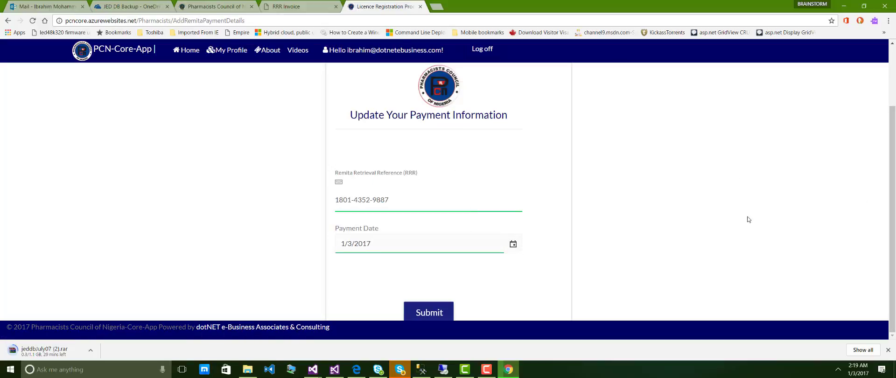
click(437, 313)
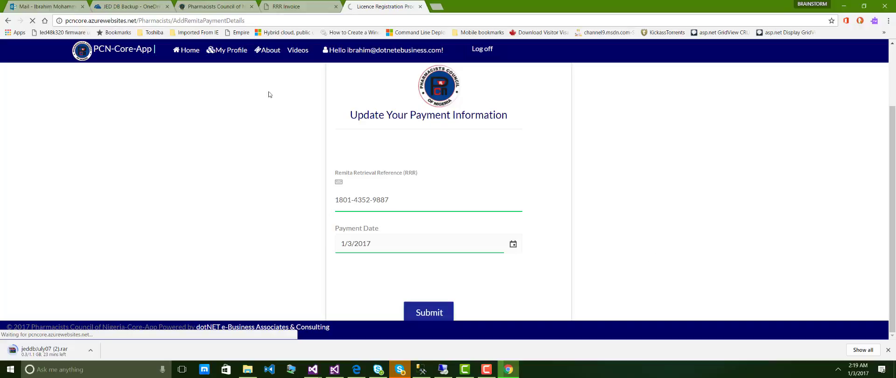
click(298, 5)
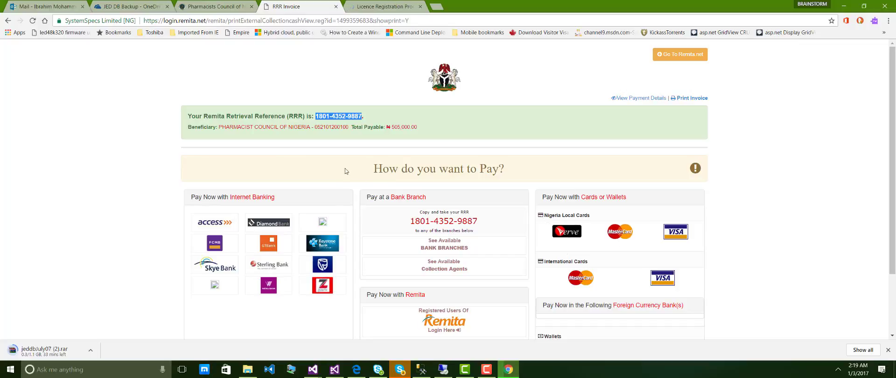
Switch to the Licence Registration Process tab showing the registration success confirmation.
click(384, 7)
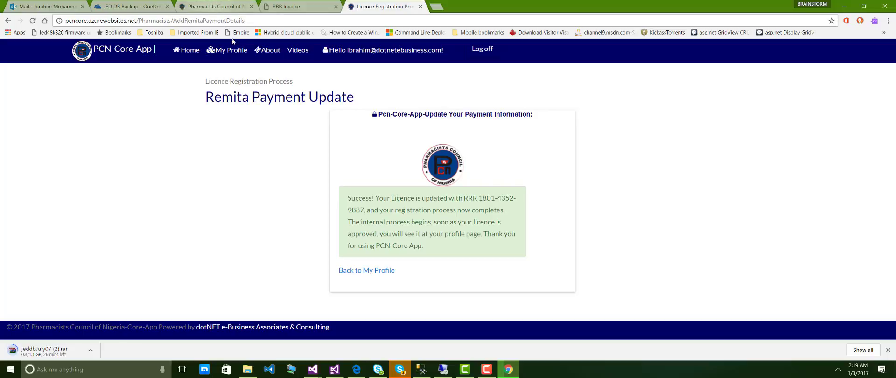
Open My Profile to confirm the 2017 registration is being processed.
click(234, 53)
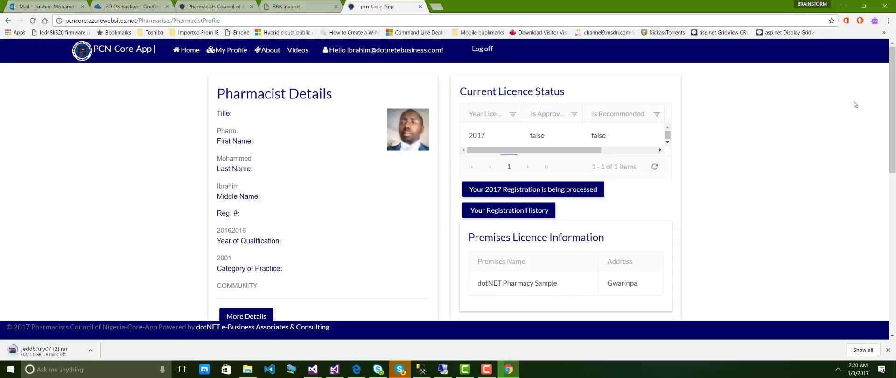
drag(894, 78, 894, 210)
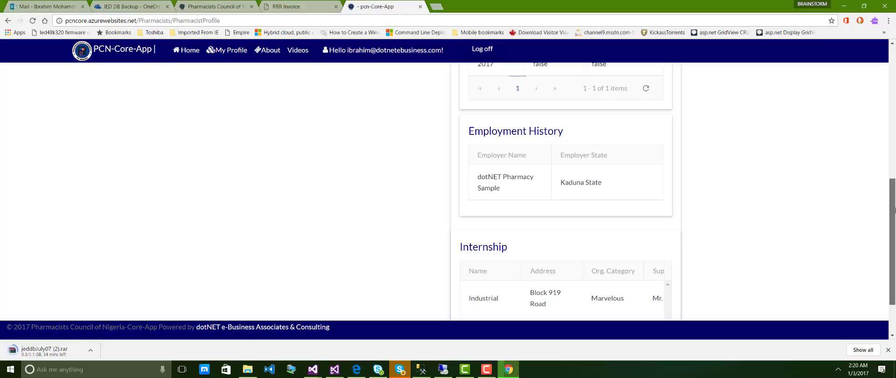
drag(894, 210, 893, 104)
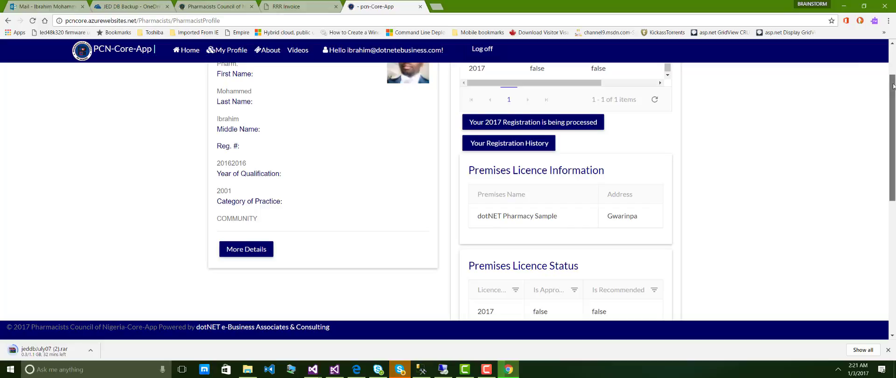
drag(893, 85, 892, 72)
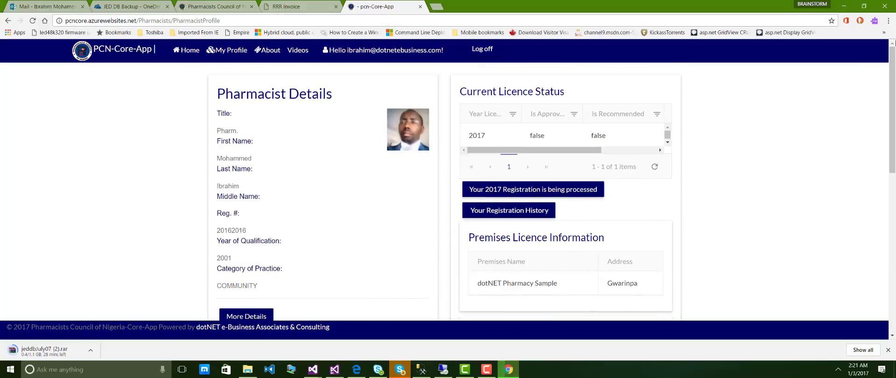